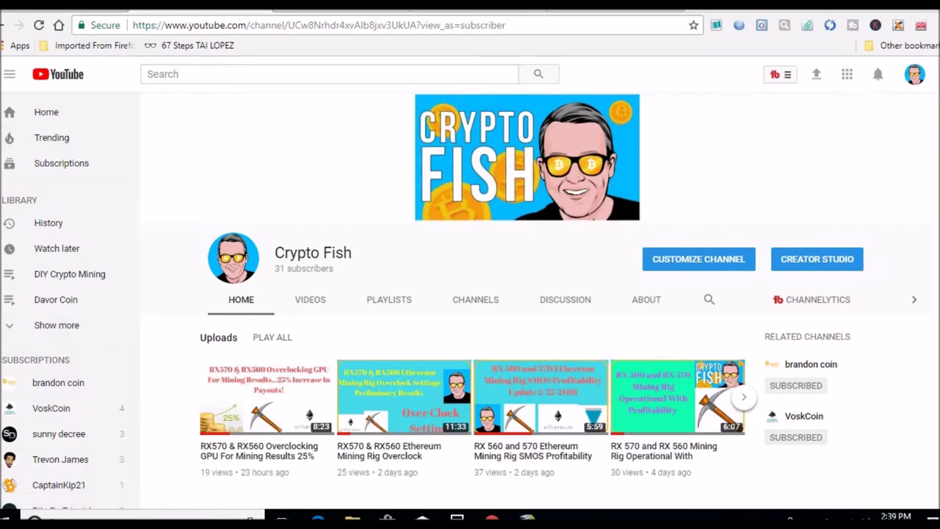
# Review the mining rig's hashrate, temperature and core/memory clocks in the SimpleMining rig list
pyautogui.hotkey('ctrl', 'Tab')
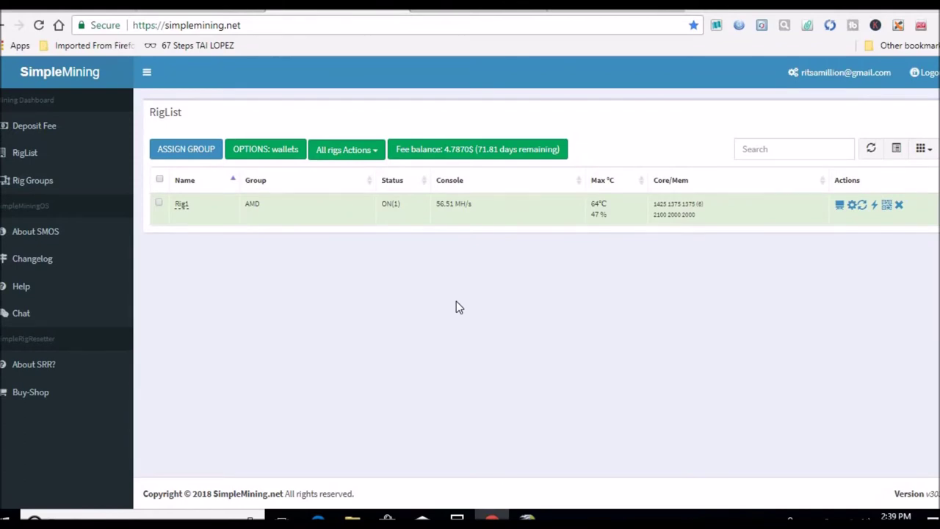
pyautogui.moveTo(458, 208)
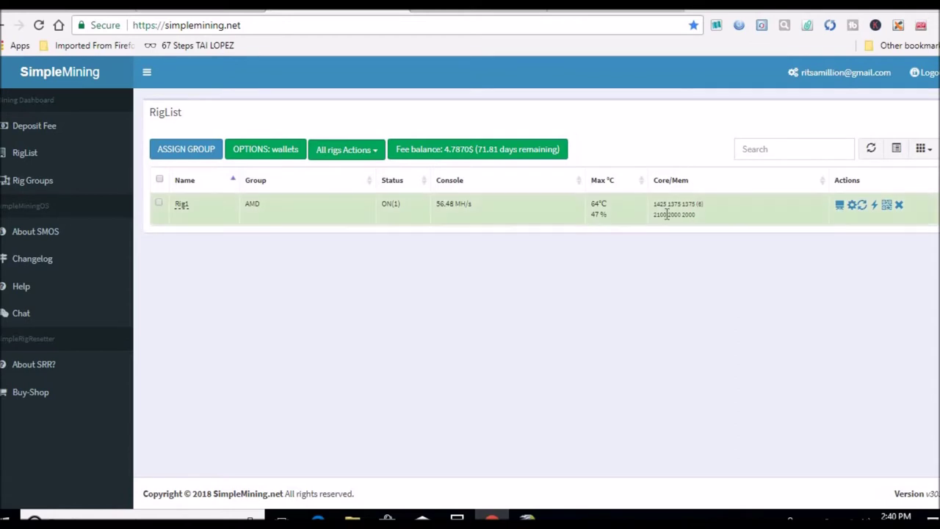
pyautogui.moveTo(601, 209)
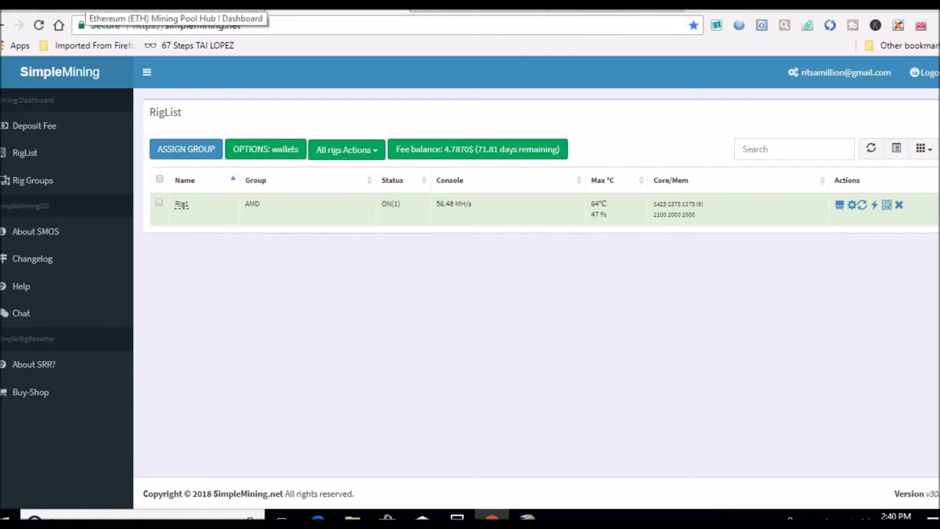
# Switch to Mining Pool Hub and view the coin balances for the account
pyautogui.click(110, 3)
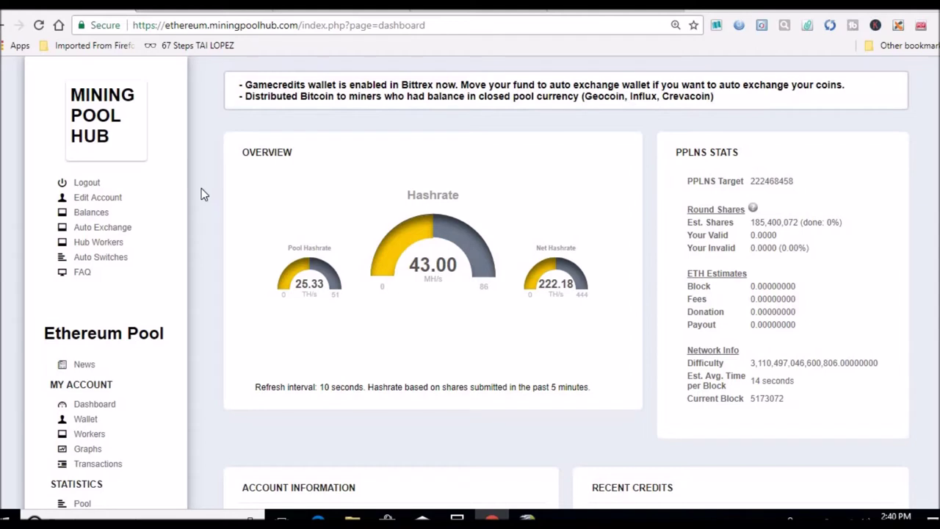
pyautogui.click(100, 214)
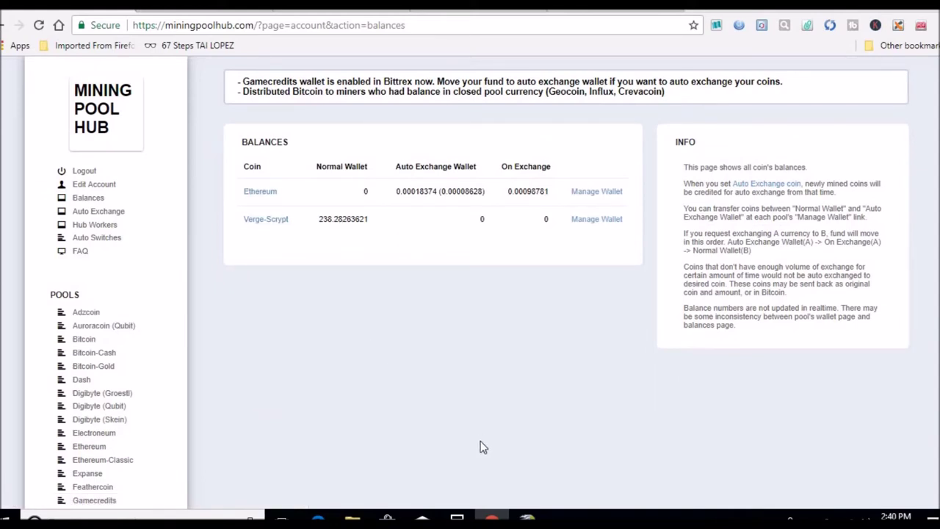
# Switch to Calculator and subtract 499 from 967
pyautogui.click(456, 519)
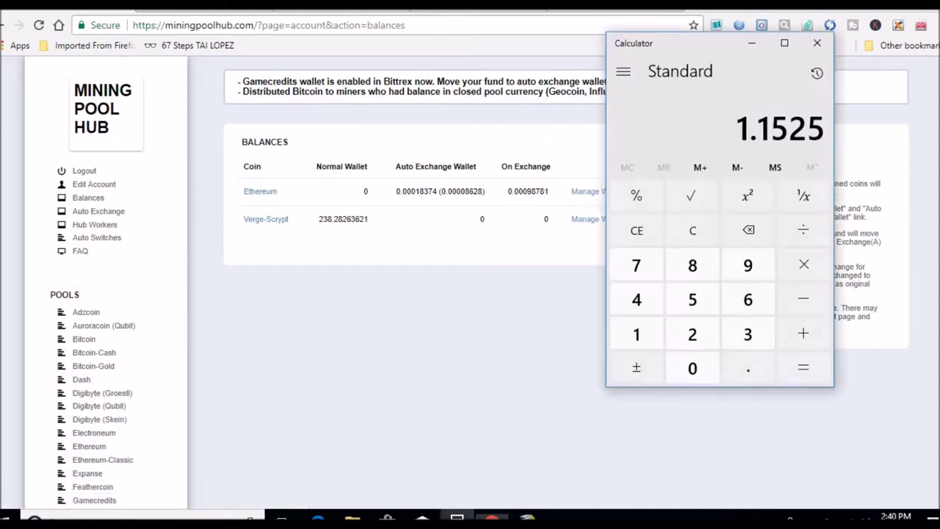
pyautogui.click(748, 274)
pyautogui.click(748, 299)
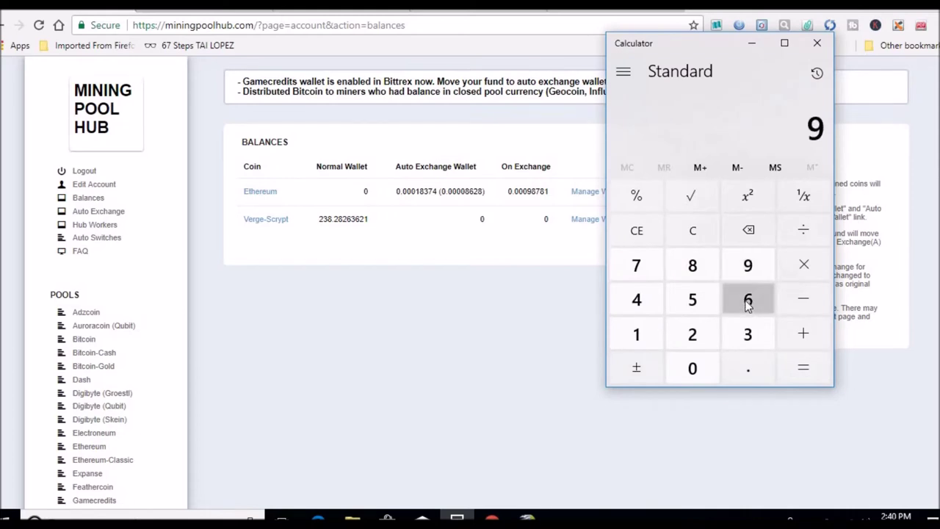
pyautogui.click(650, 274)
pyautogui.click(804, 301)
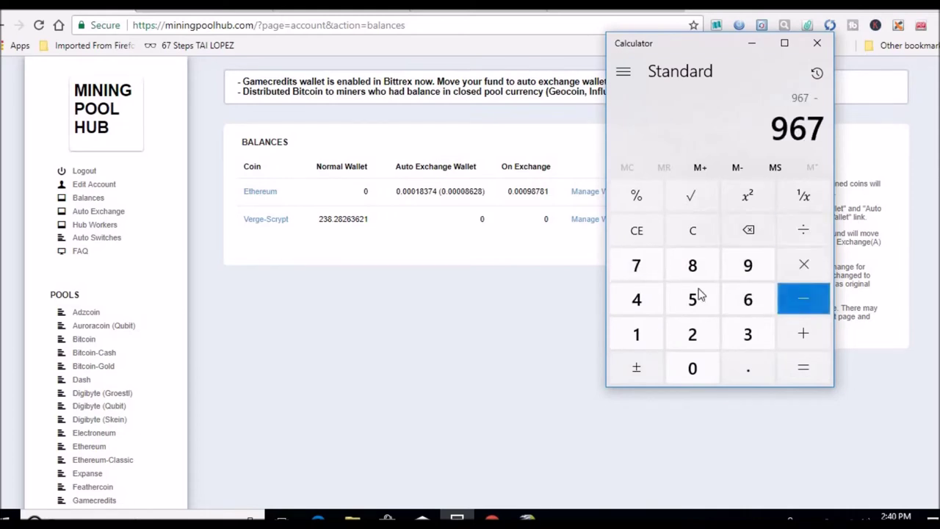
pyautogui.click(649, 300)
pyautogui.click(739, 270)
pyautogui.click(739, 272)
pyautogui.click(798, 375)
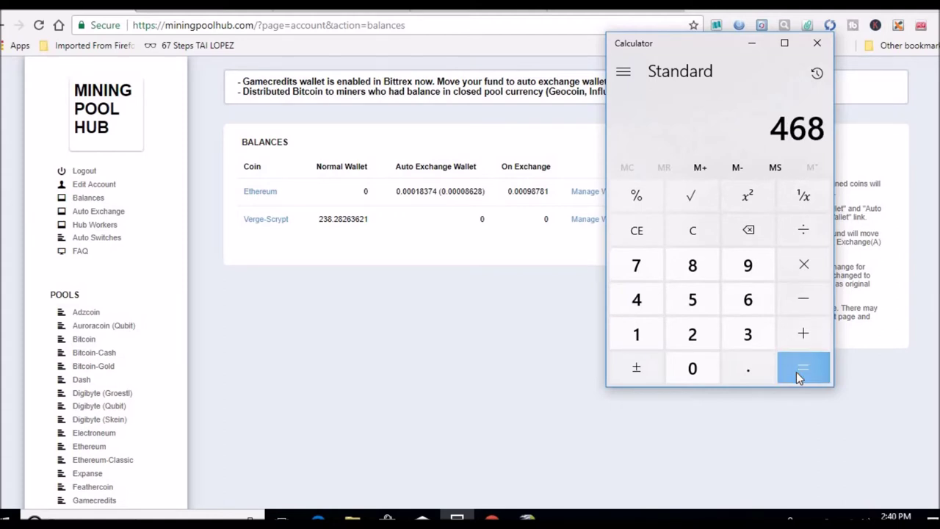
# Add the Verge wallet balance of 238 to the subtraction result in Calculator
pyautogui.click(799, 335)
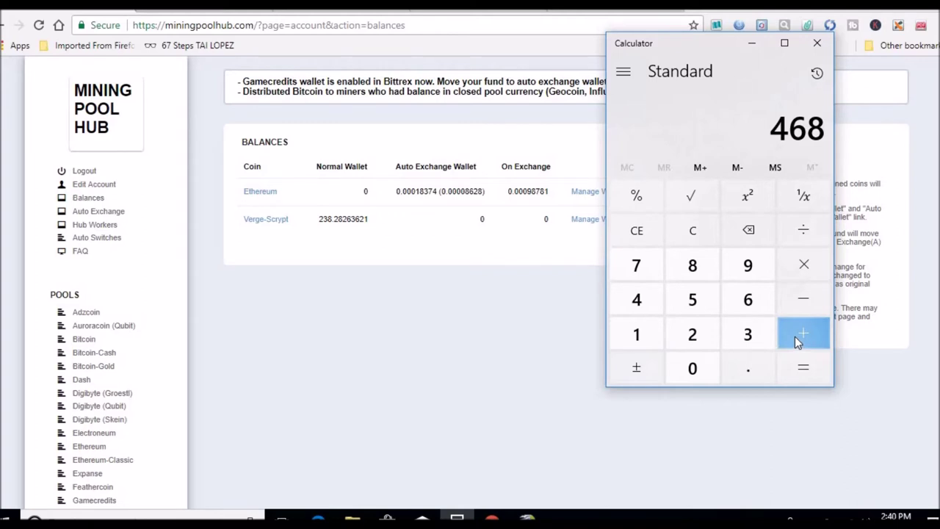
pyautogui.click(709, 336)
pyautogui.click(739, 336)
pyautogui.click(690, 266)
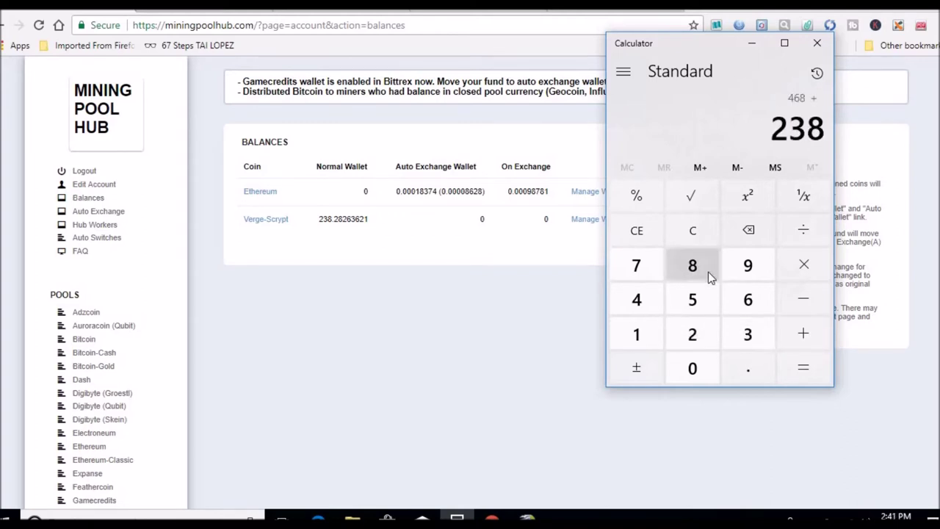
pyautogui.click(789, 373)
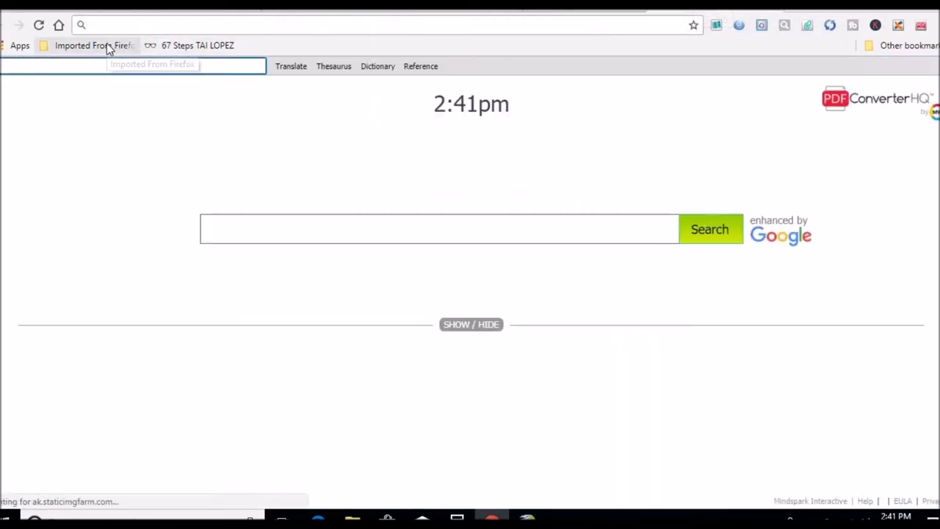
# Open CoinMarketCap from the Cryptocurrency folder of the bookmarks imported from Firefox
pyautogui.click(107, 45)
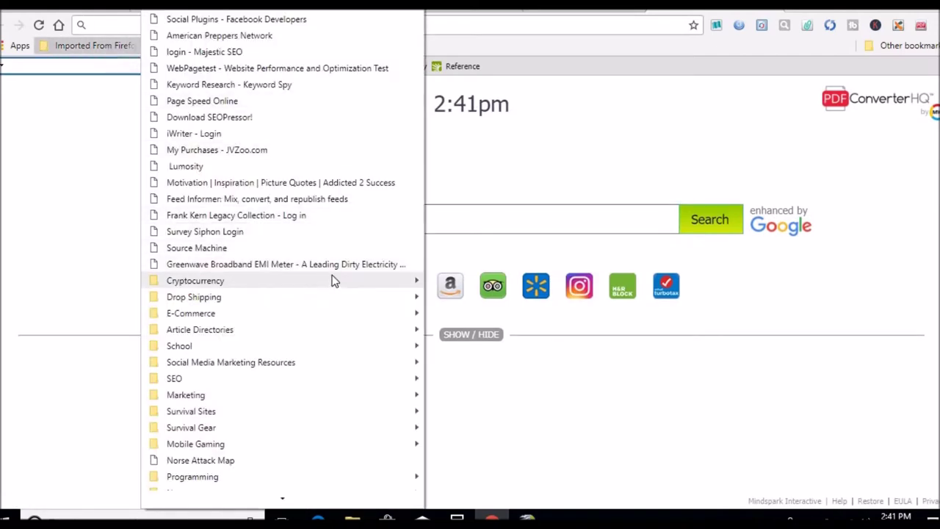
pyautogui.moveTo(346, 282)
pyautogui.click(469, 20)
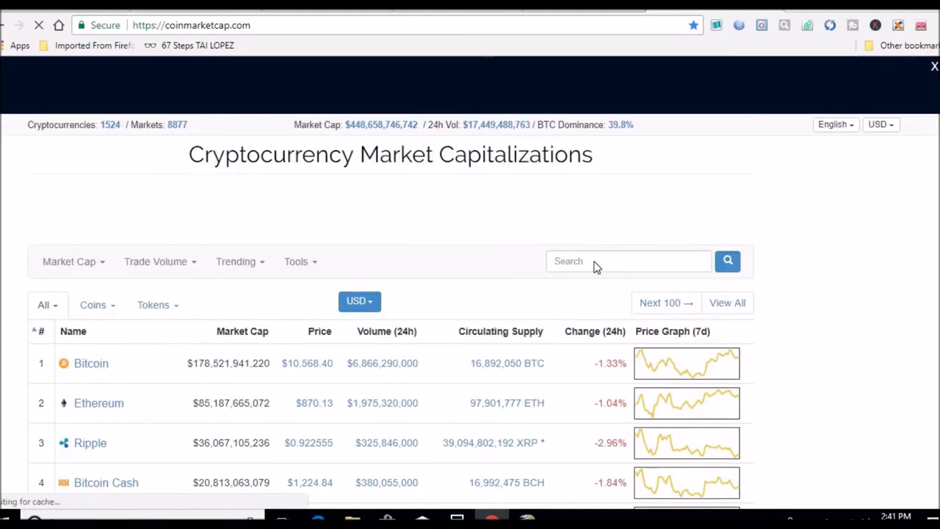
# Search CoinMarketCap for Verge and open the coin's price page
pyautogui.click(595, 260)
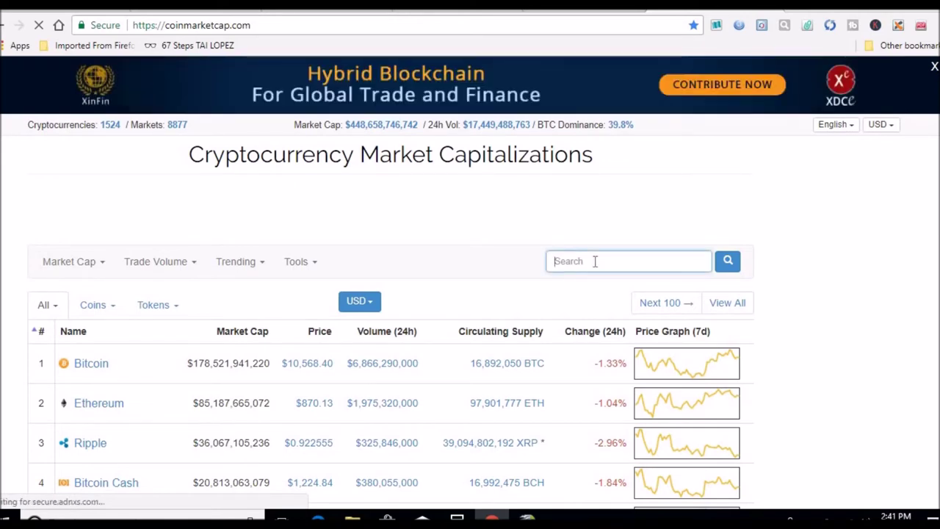
pyautogui.write('v')
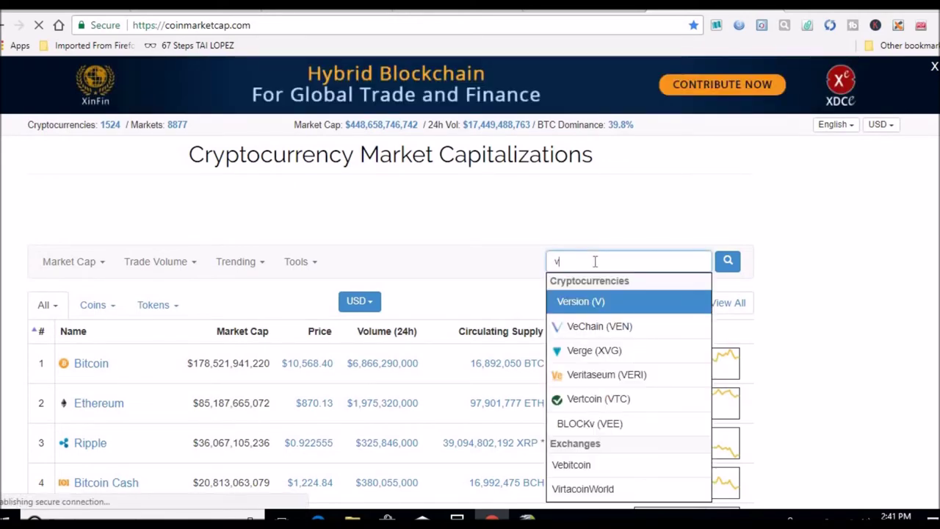
pyautogui.write('erg')
pyautogui.click(595, 302)
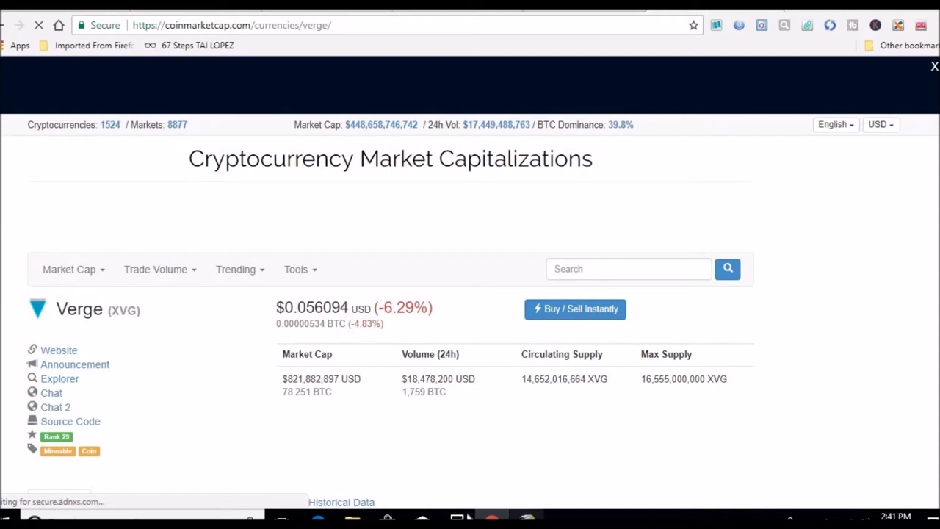
# Multiply the Verge total in Calculator by the coin price of 0.056 and put the calculator away
pyautogui.click(457, 519)
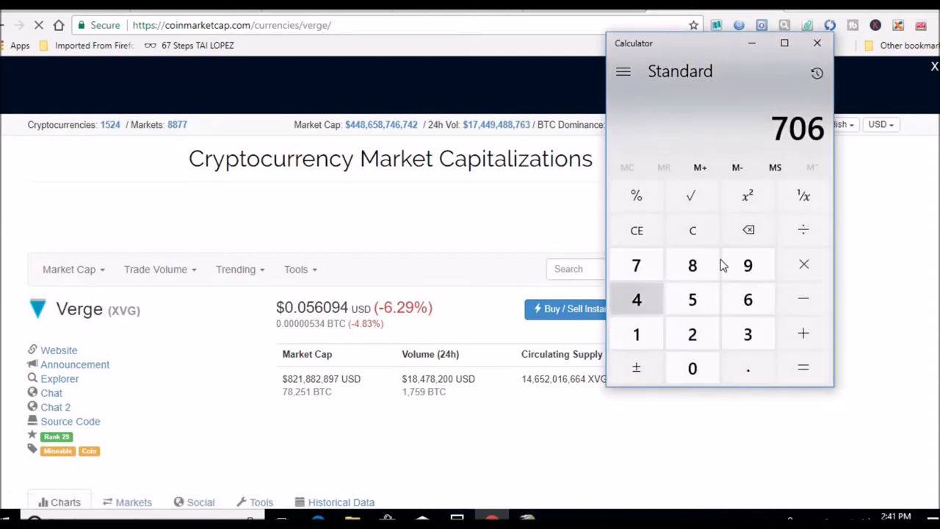
pyautogui.click(800, 266)
pyautogui.click(746, 378)
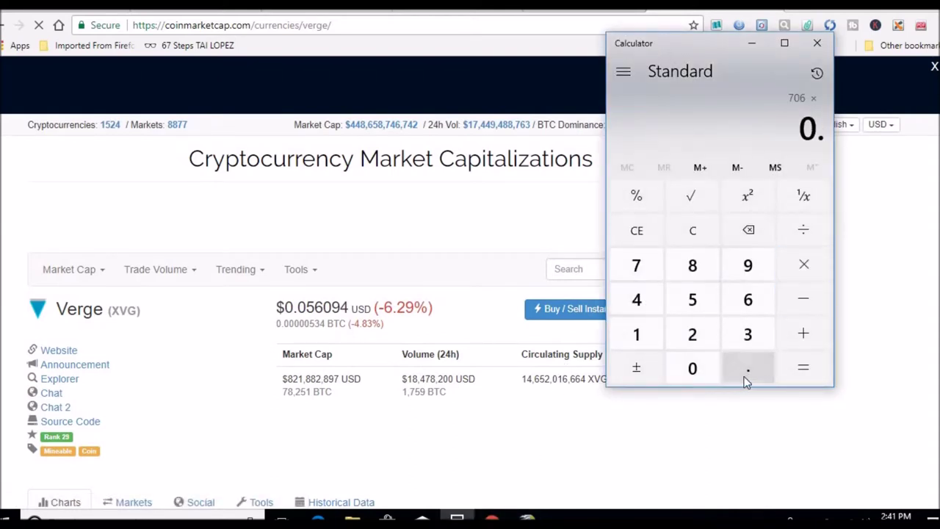
pyautogui.click(706, 375)
pyautogui.click(701, 302)
pyautogui.click(744, 303)
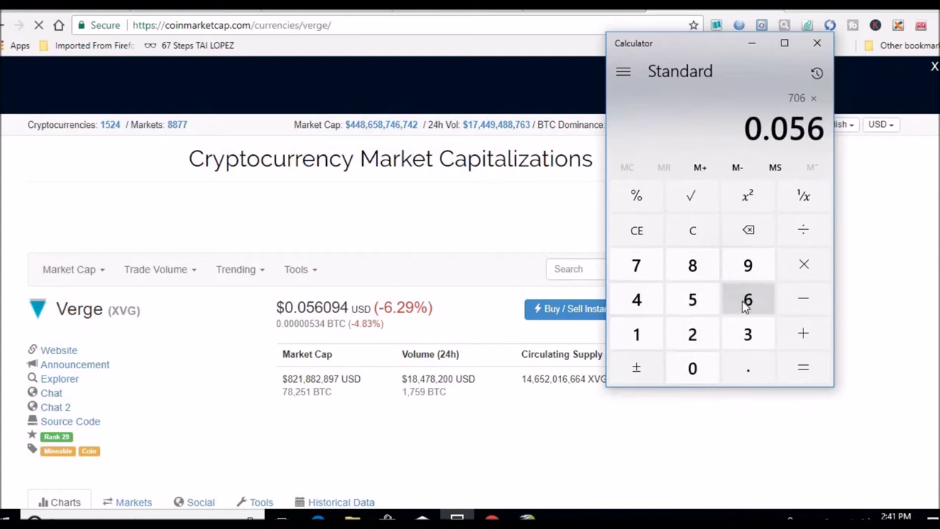
pyautogui.click(801, 380)
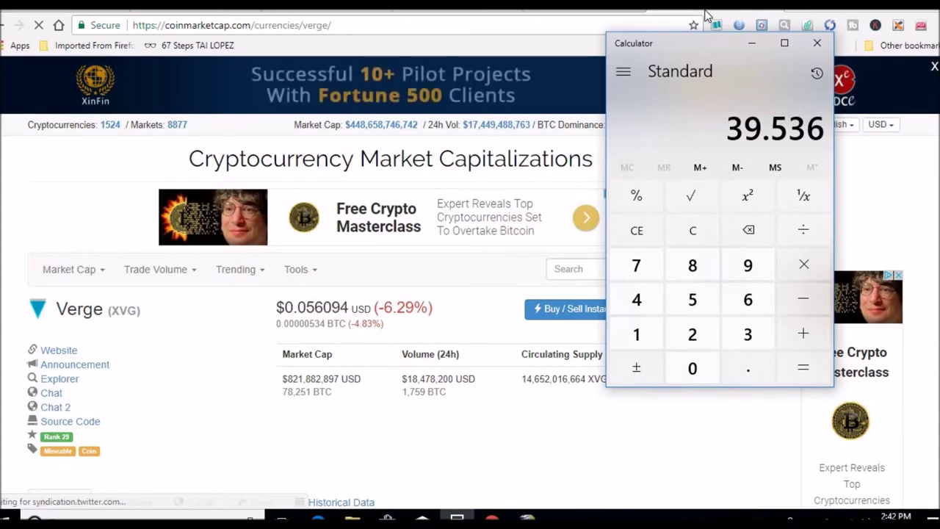
pyautogui.click(750, 44)
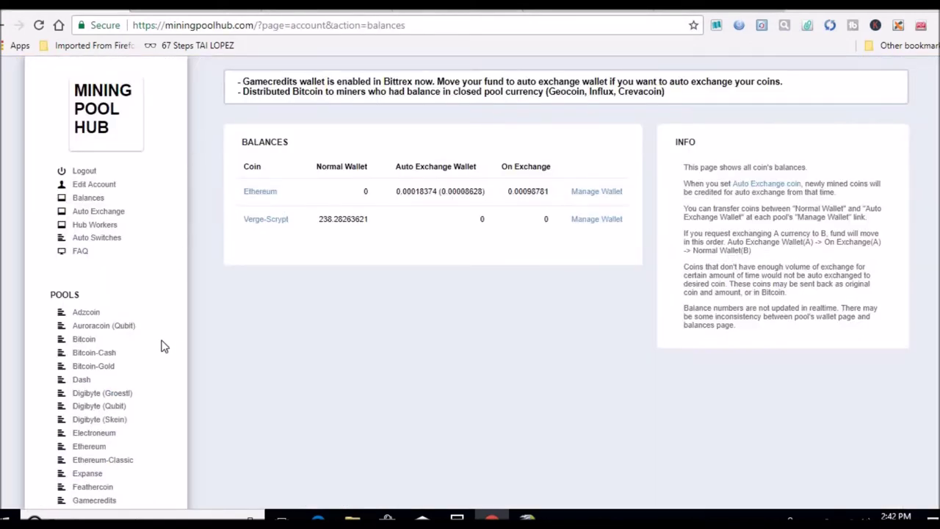
# Open the Ethereum pool dashboard on Mining Pool Hub and highlight the last 24 hours amount under Recent Credits
pyautogui.click(91, 447)
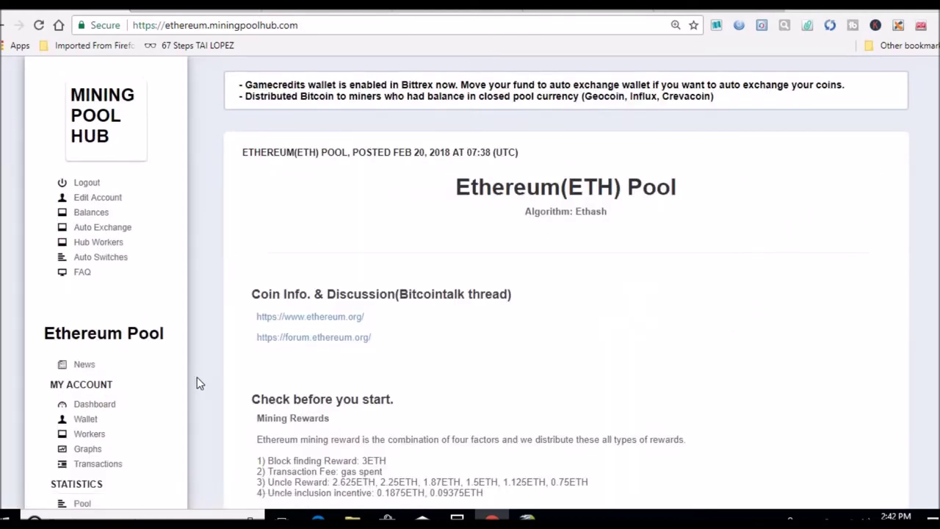
pyautogui.click(110, 407)
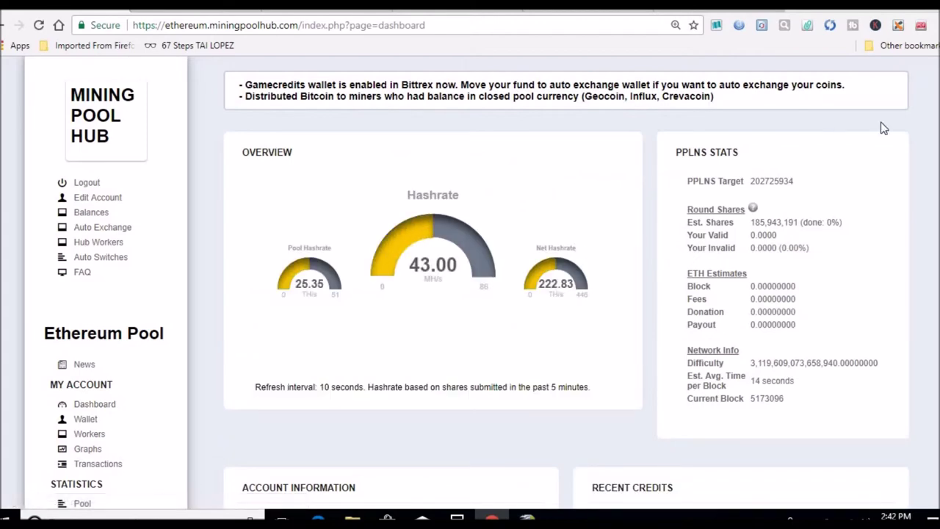
pyautogui.scroll(-5, 477, 283)
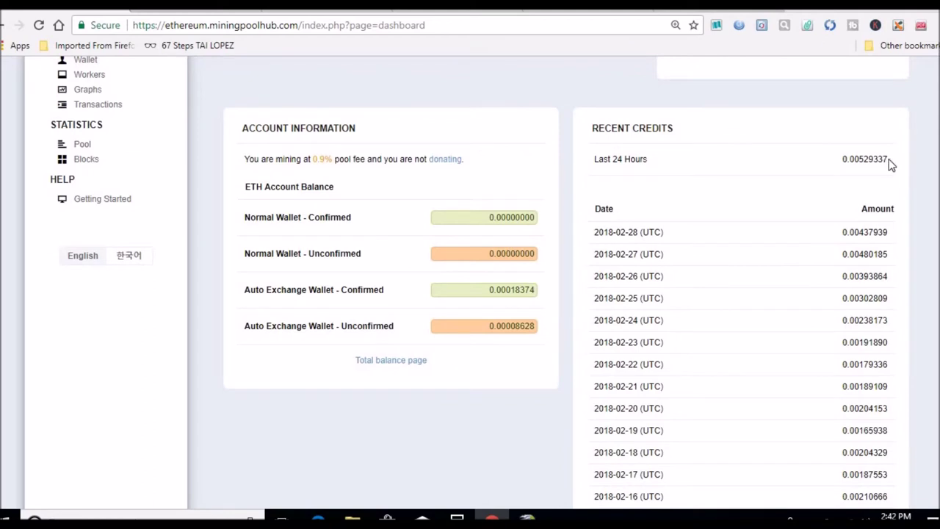
pyautogui.moveTo(889, 160); pyautogui.dragTo(849, 163)
# Convert .00529337 ETH to US dollars with the Currencio converter
pyautogui.hotkey('ctrl', 'Tab')
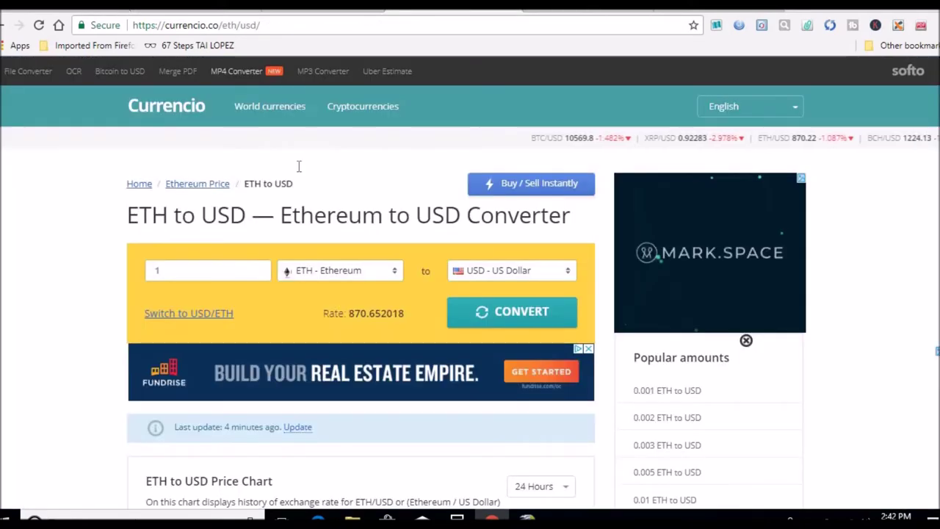
pyautogui.doubleClick(231, 269)
pyautogui.write('.00529337')
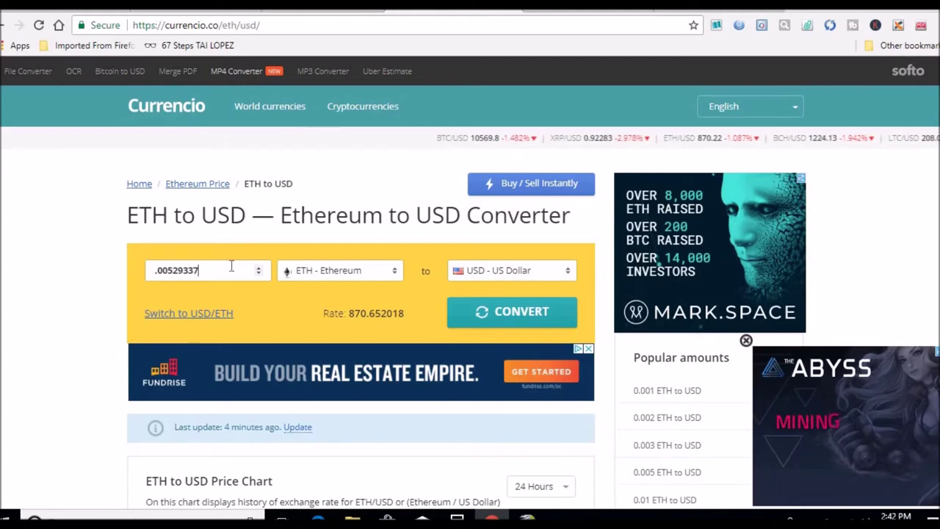
pyautogui.click(474, 312)
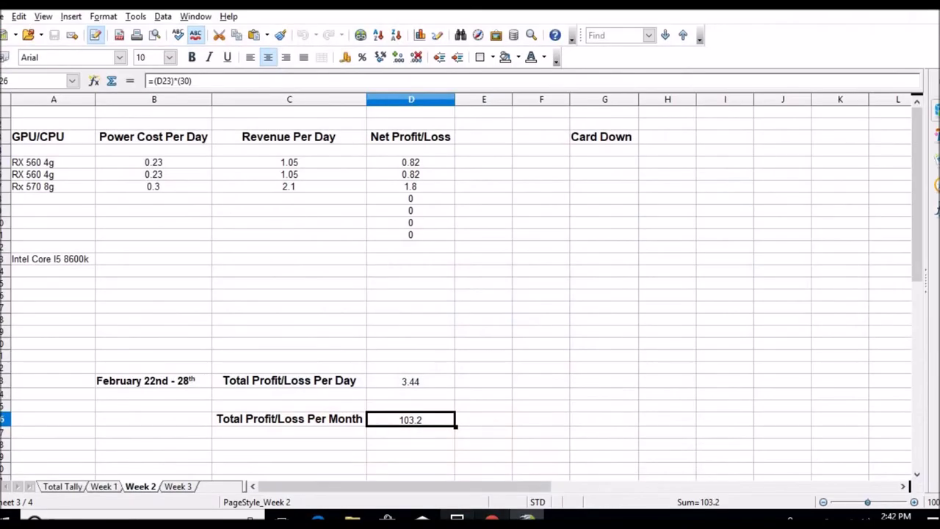
# Divide the daily revenue of 4.61 by 2 in Calculator
pyautogui.hotkey('alt', 'Tab')
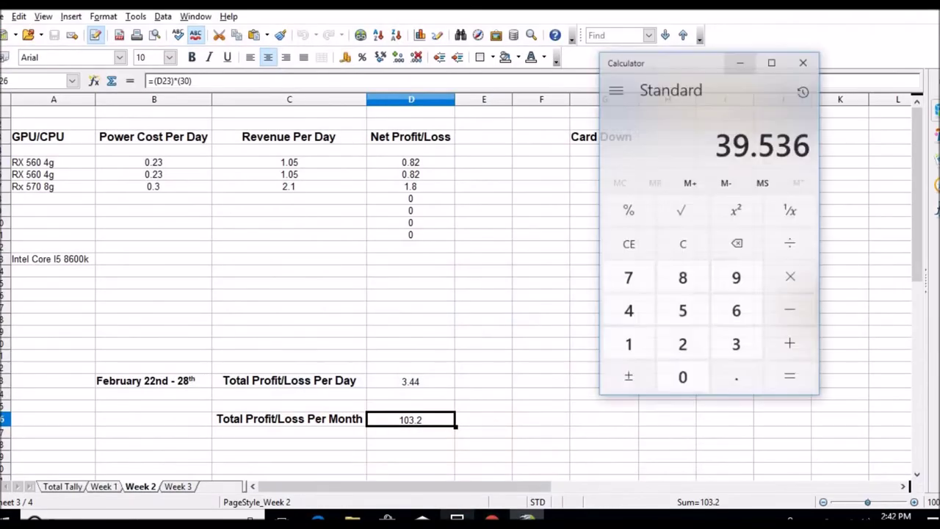
pyautogui.click(648, 301)
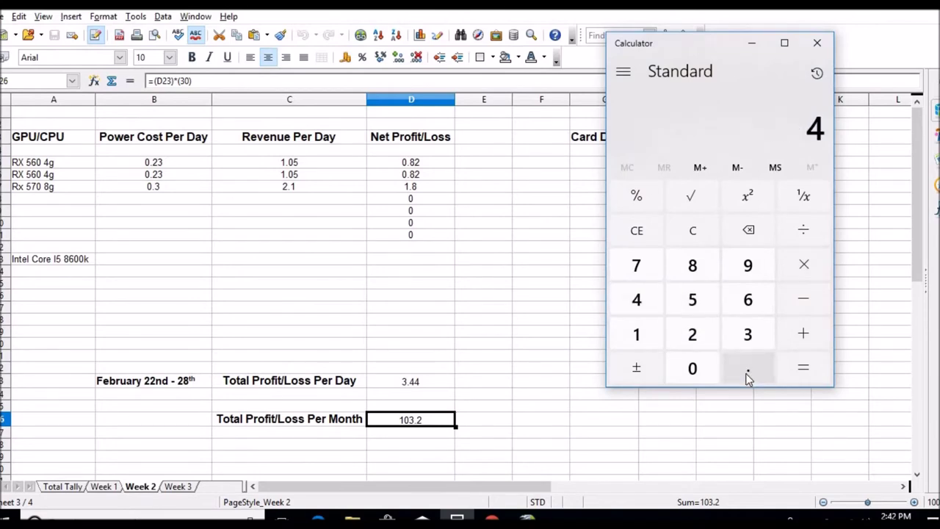
pyautogui.click(747, 371)
pyautogui.click(748, 304)
pyautogui.click(645, 333)
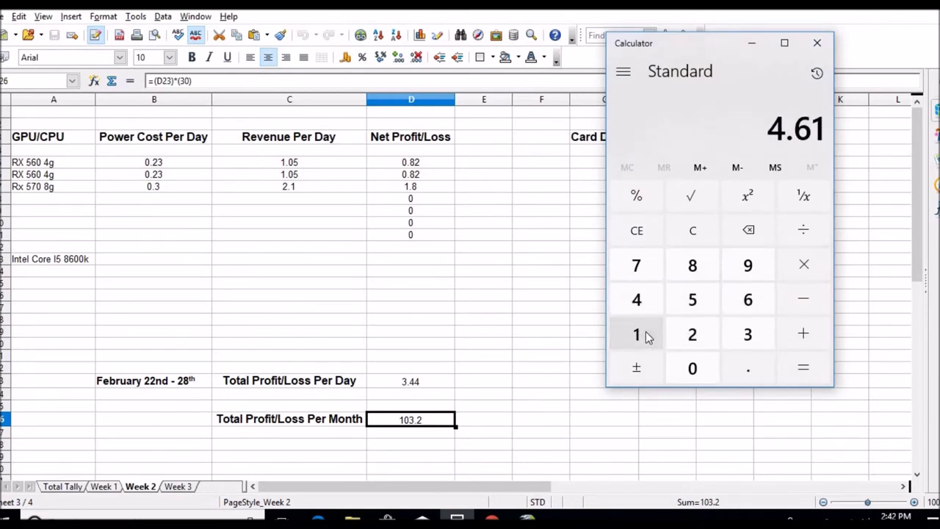
pyautogui.click(798, 234)
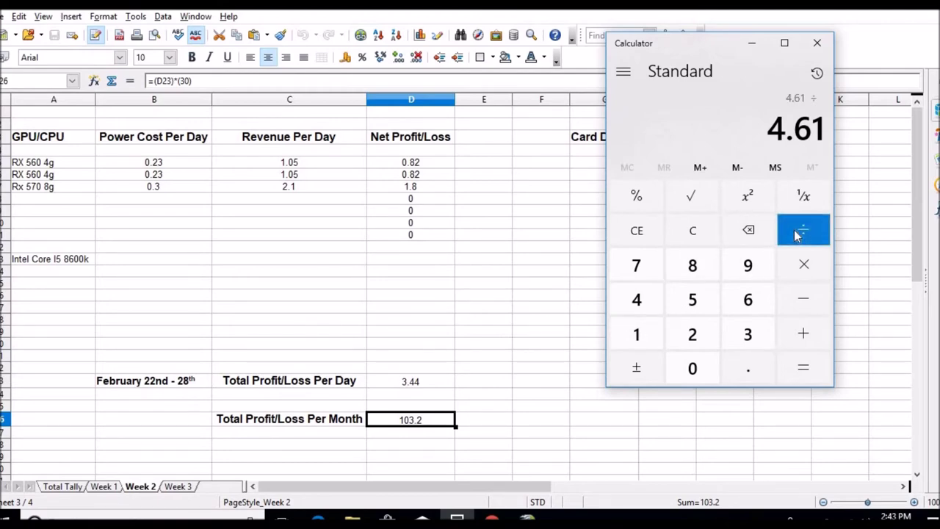
pyautogui.click(697, 334)
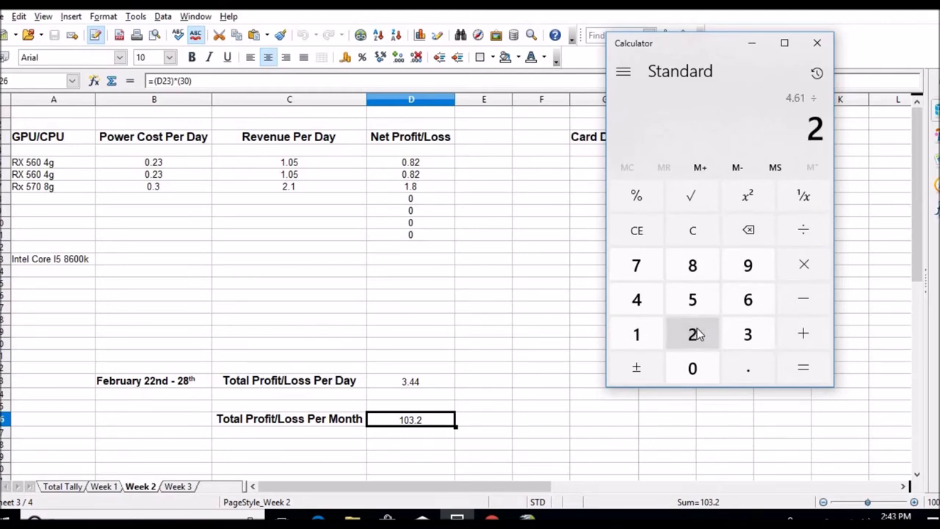
pyautogui.click(802, 370)
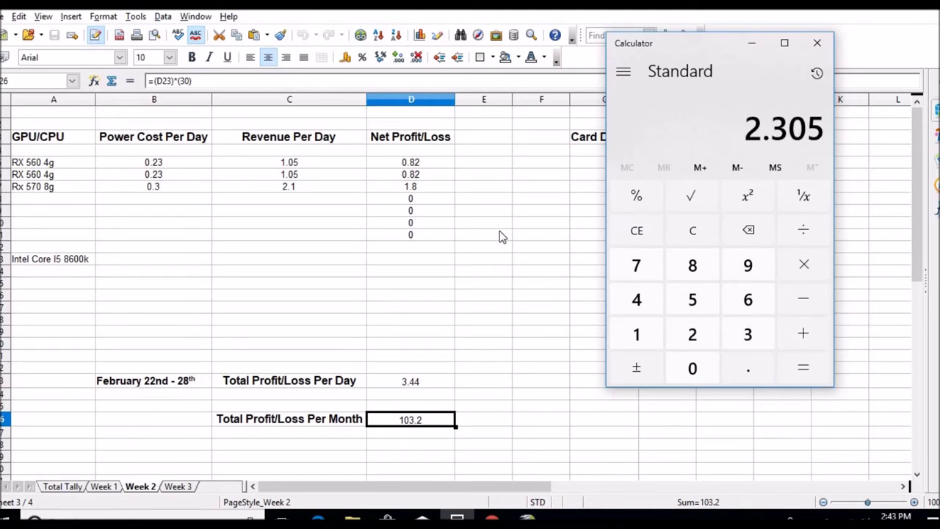
# Set the Rx 570 8g card's revenue per day to 2.3 in the Week 2 sheet
pyautogui.click(325, 193)
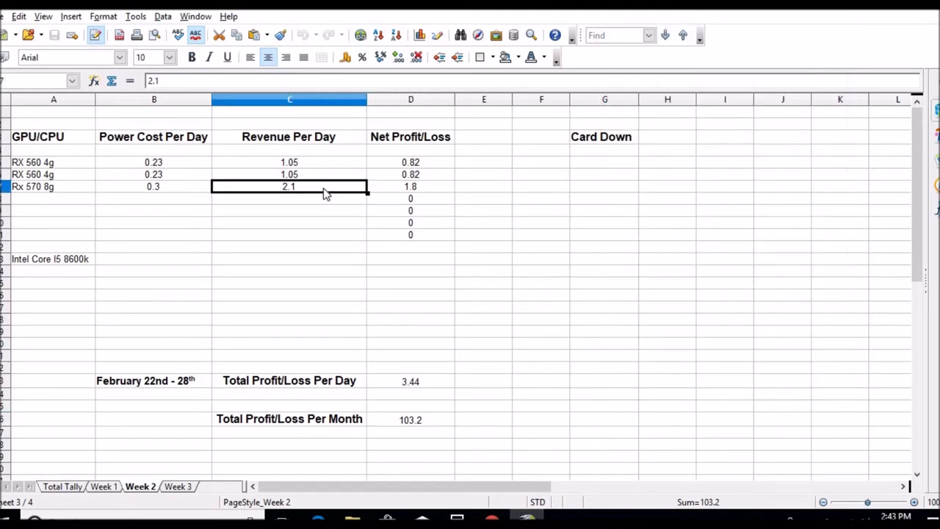
pyautogui.write('2.3')
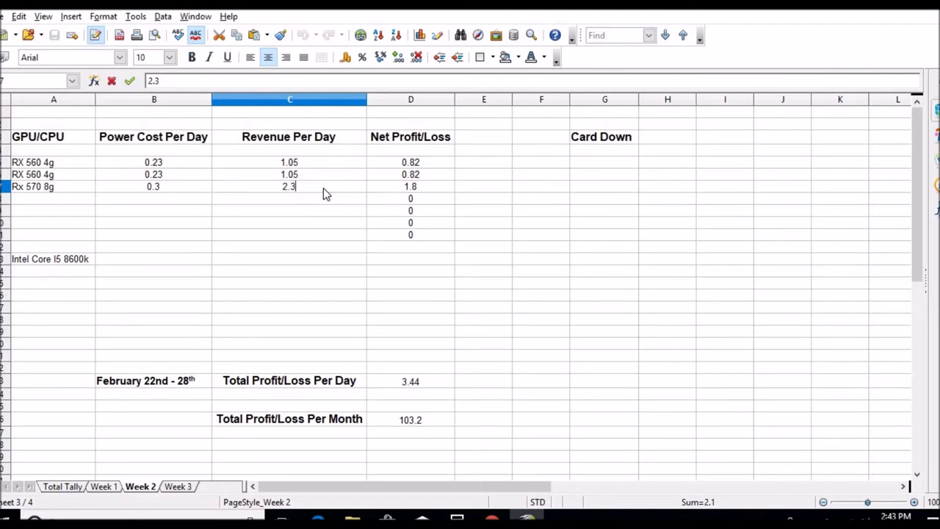
pyautogui.press('Return')
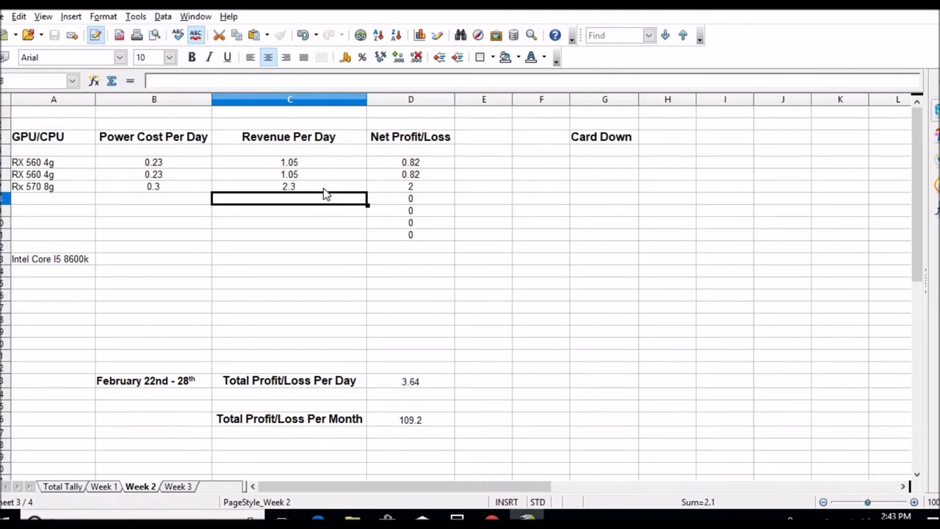
# Bring back Calculator and divide 2.305 by 2 to get the revenue of each RX 560 card
pyautogui.click(456, 519)
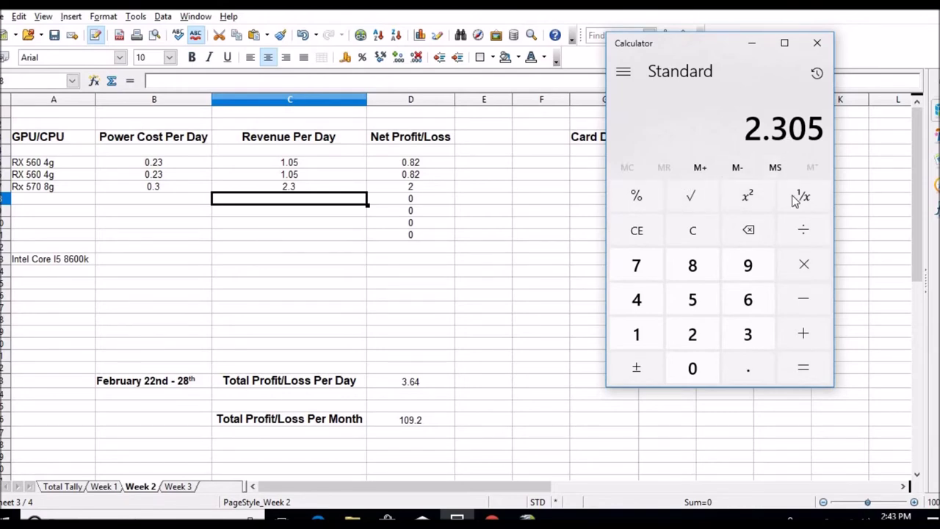
pyautogui.click(804, 230)
pyautogui.click(700, 340)
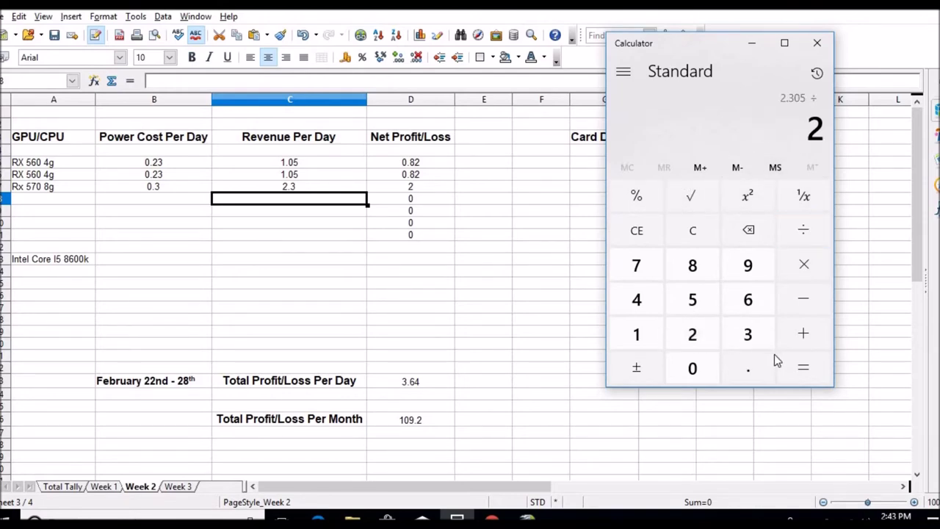
pyautogui.click(797, 366)
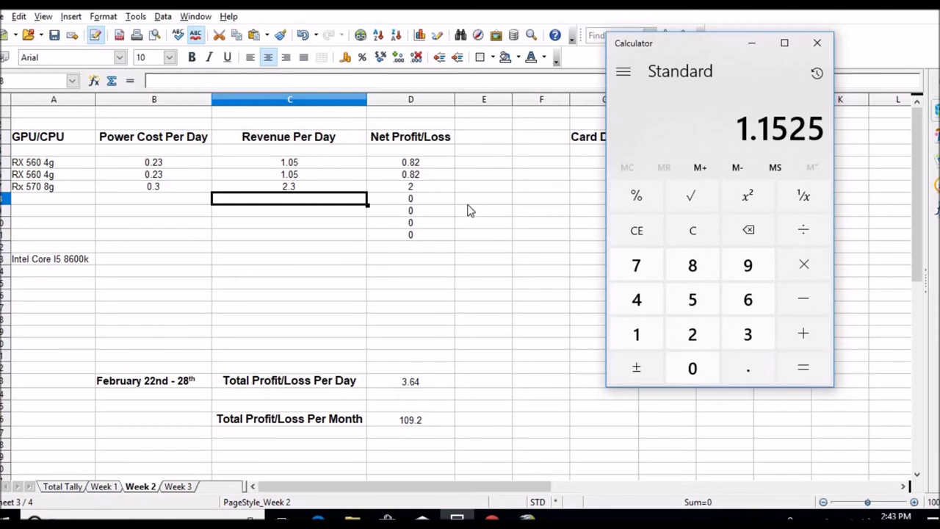
# Set the revenue per day of both RX 560 4g cards to 1.15 and select the February 22nd - 28th date cell
pyautogui.click(279, 163)
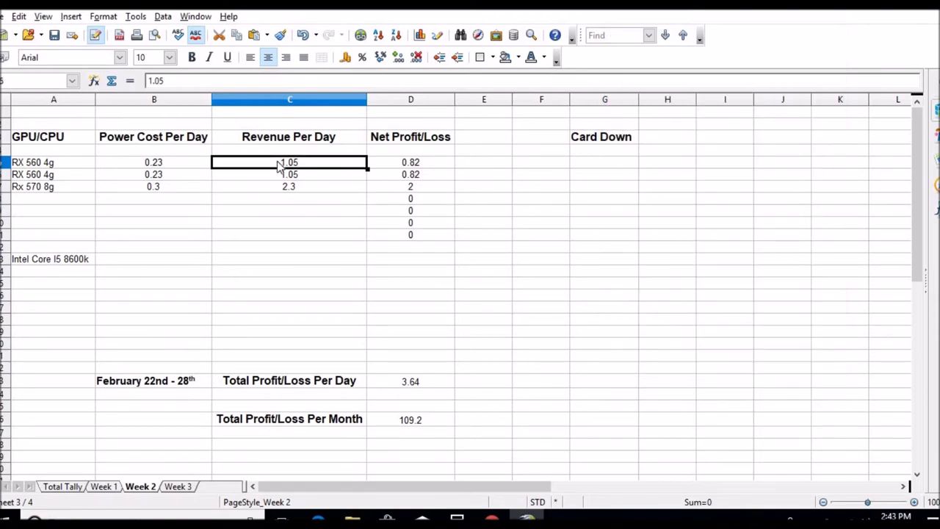
pyautogui.write('1.15')
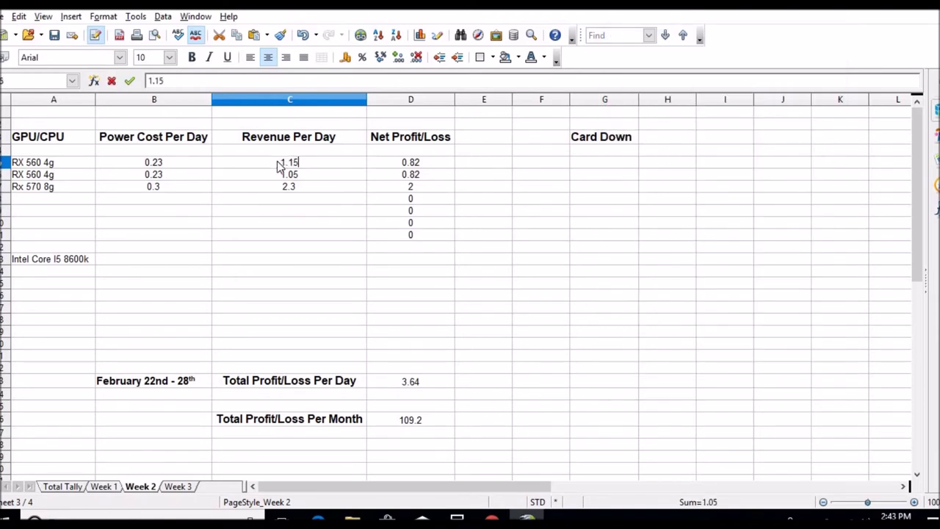
pyautogui.press('Return')
pyautogui.write('1.15')
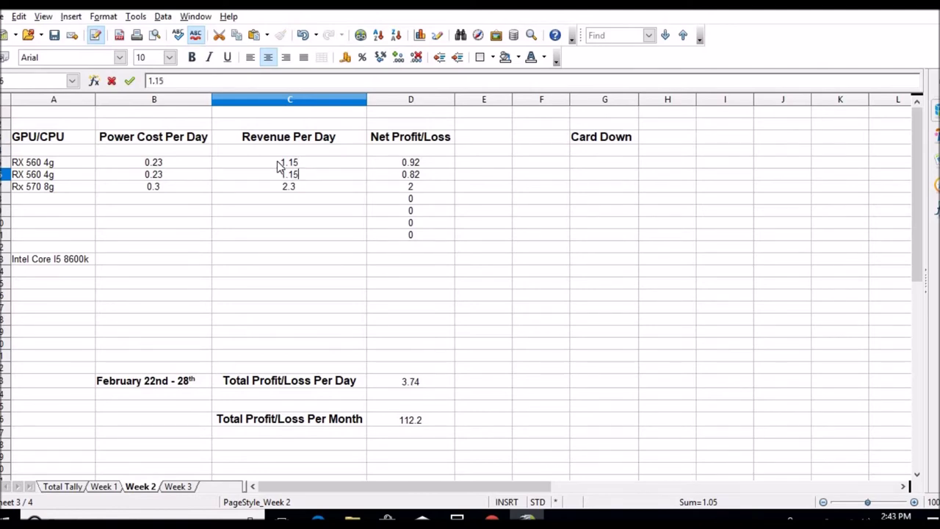
pyautogui.press('Return')
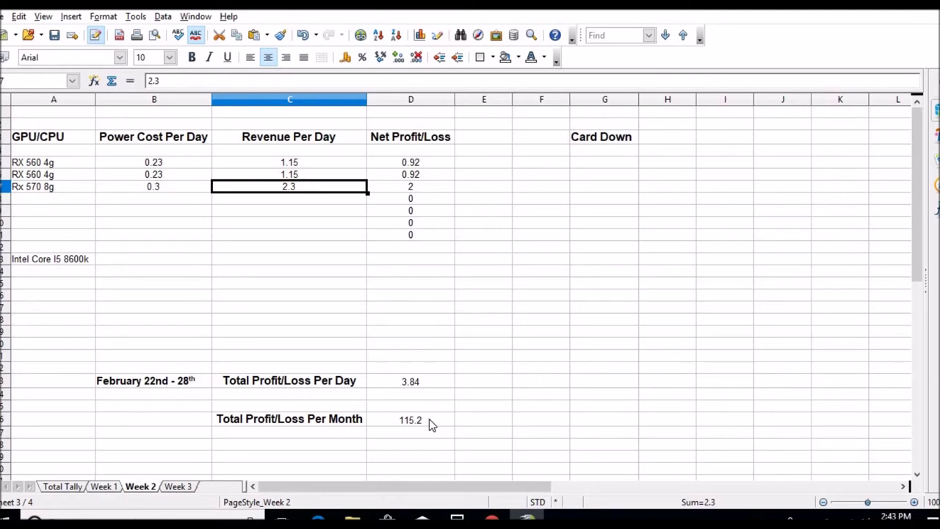
pyautogui.click(178, 389)
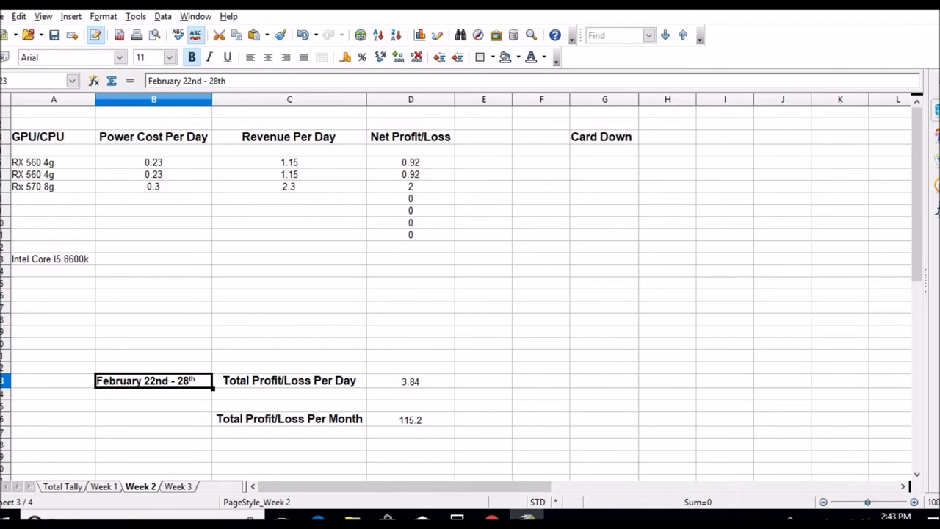
# Switch to the Newegg page in the browser and search the store for rx580
pyautogui.click(527, 519)
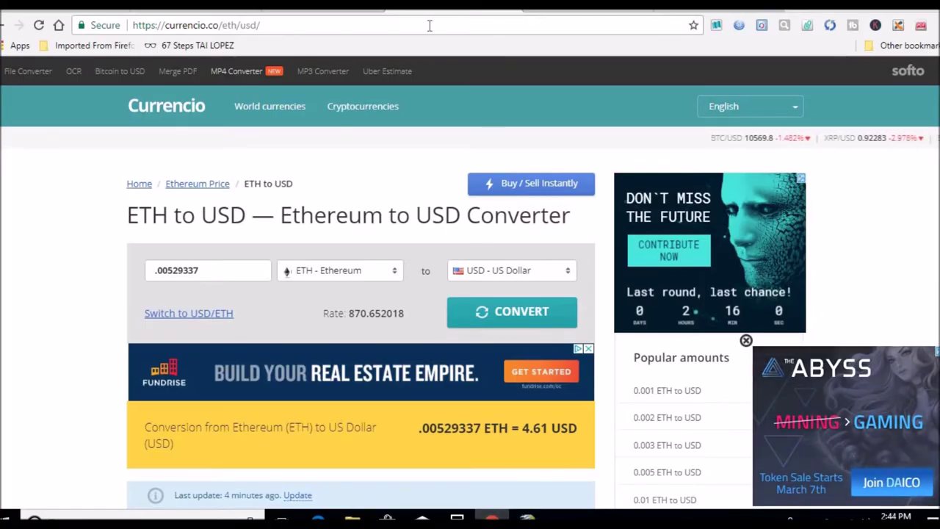
pyautogui.hotkey('ctrl', 'Tab')
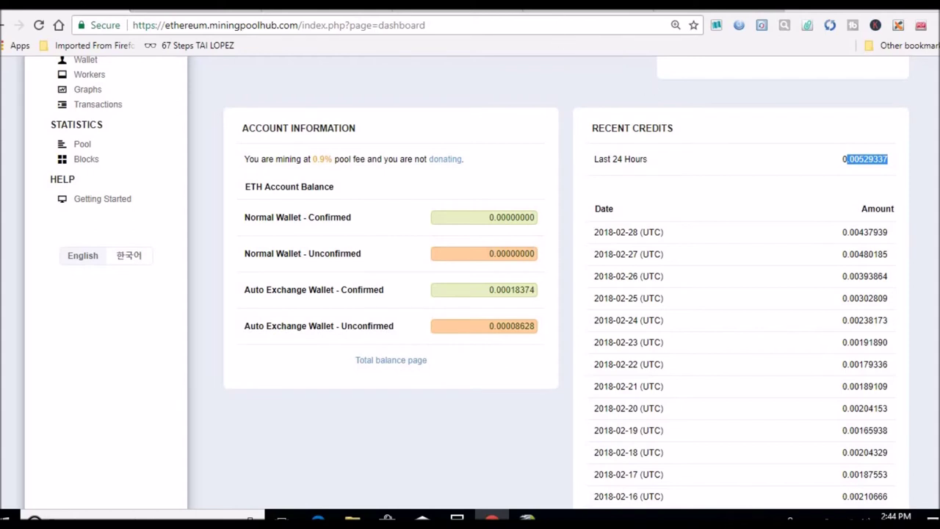
pyautogui.click(441, 9)
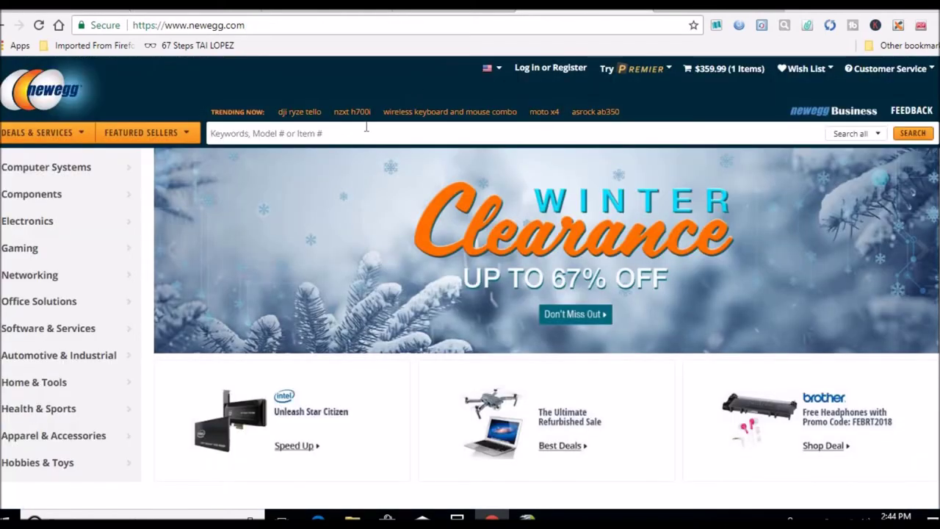
pyautogui.click(362, 134)
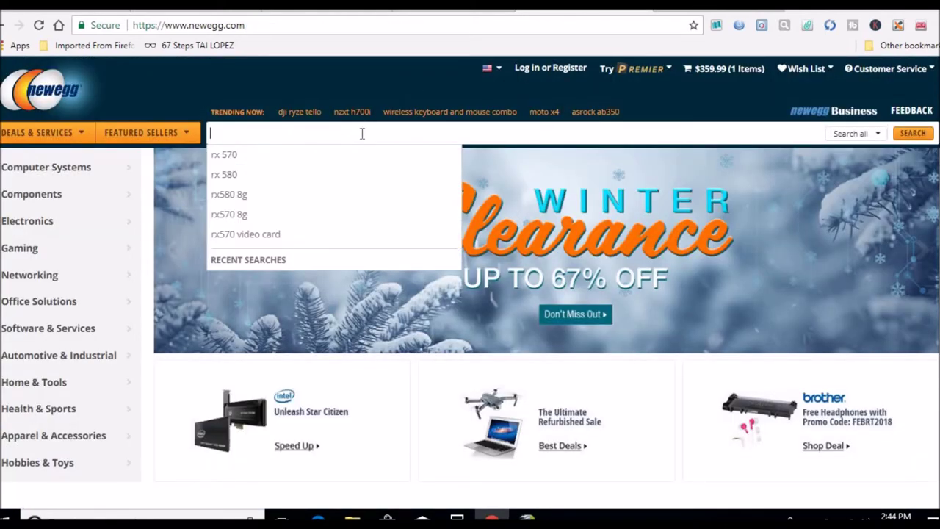
pyautogui.write('rx580')
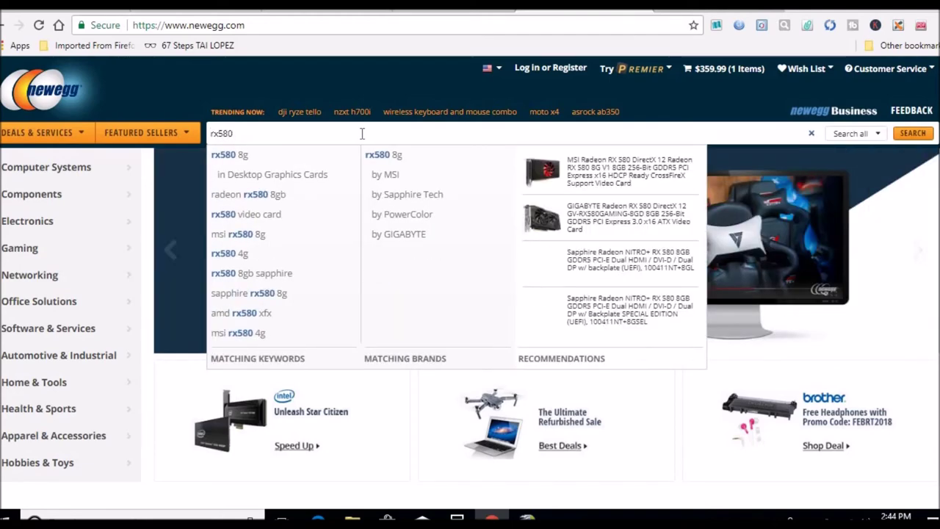
pyautogui.press('Return')
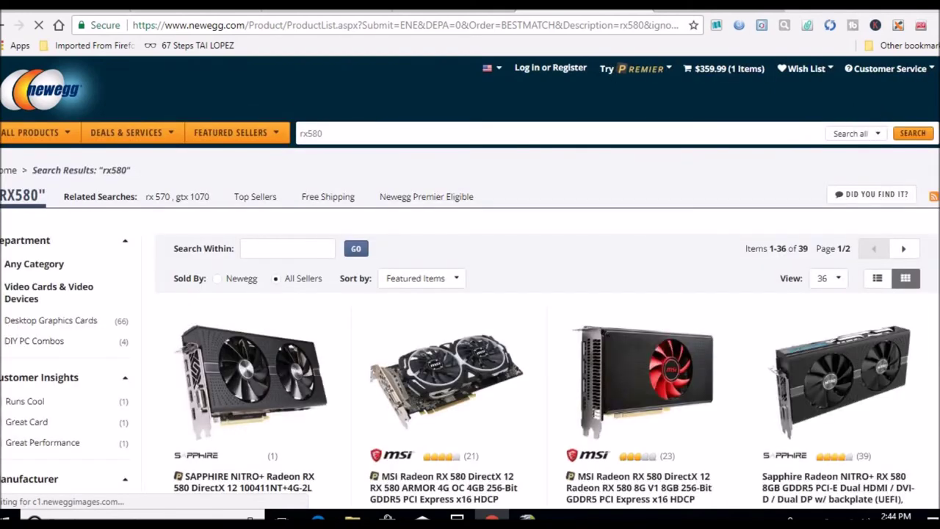
# Examine the prices and models of the RX 580 graphics cards in the Newegg search results
pyautogui.scroll(-5, 470, 293)
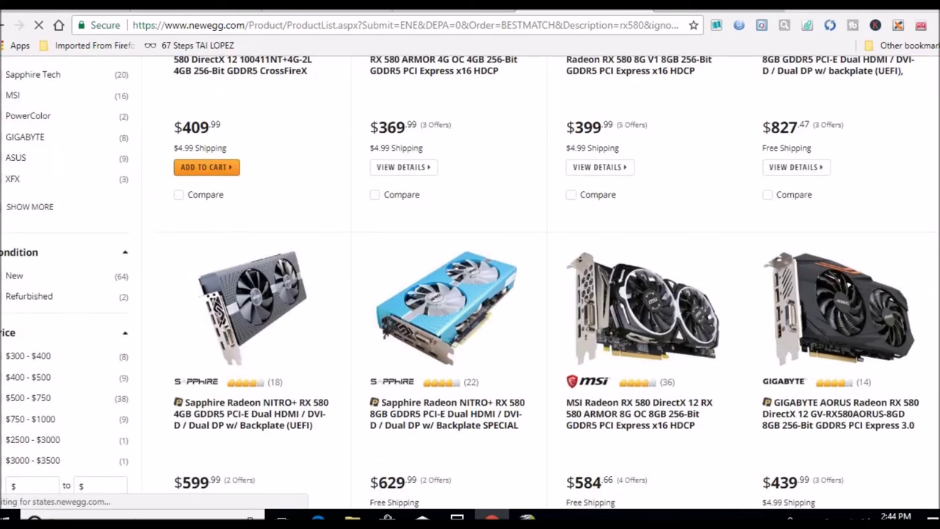
pyautogui.scroll(3, 470, 293)
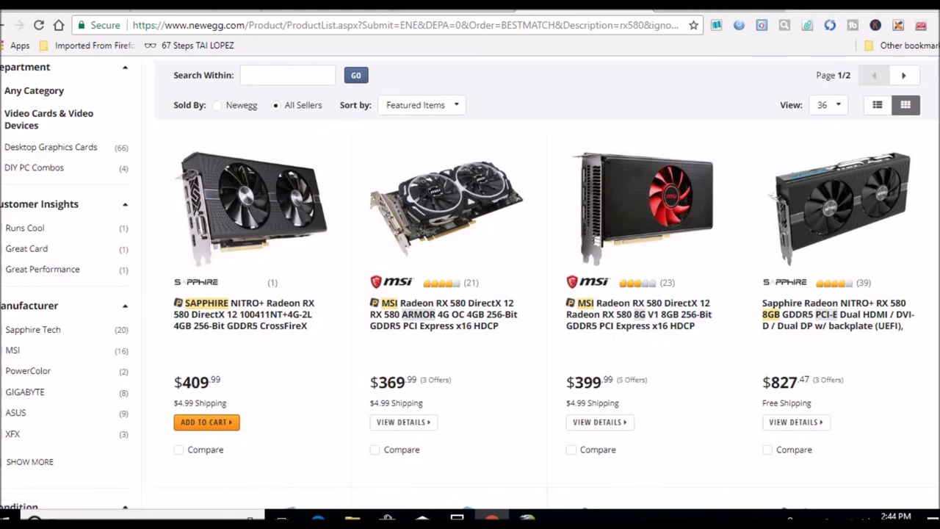
pyautogui.scroll(-5, 470, 283)
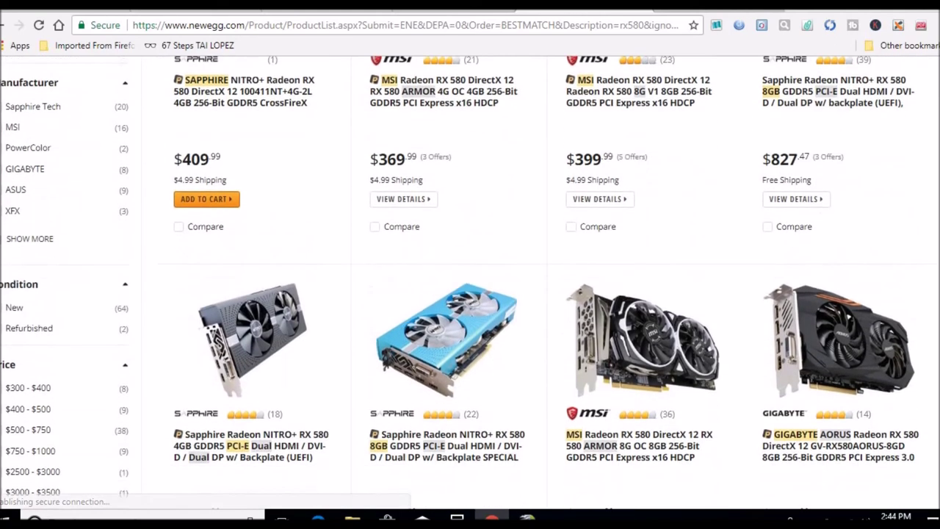
pyautogui.scroll(-5, 470, 283)
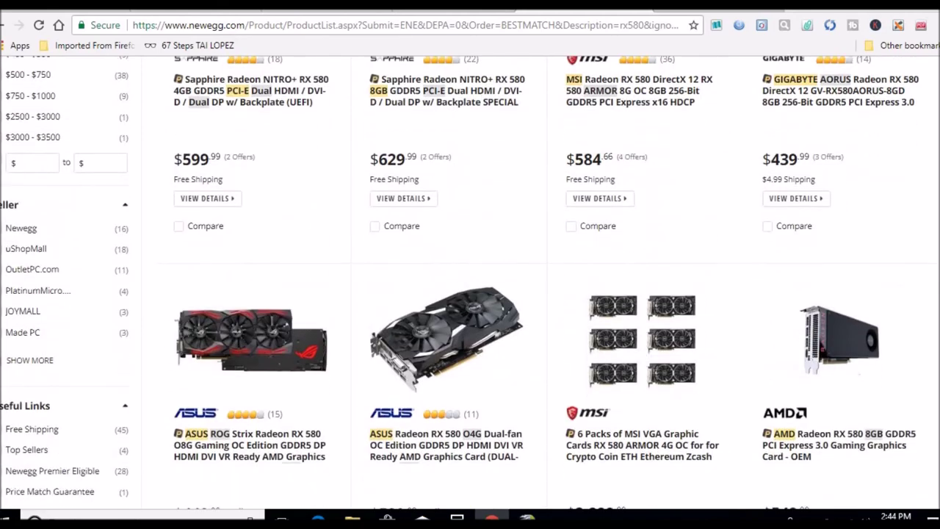
pyautogui.scroll(-5, 470, 283)
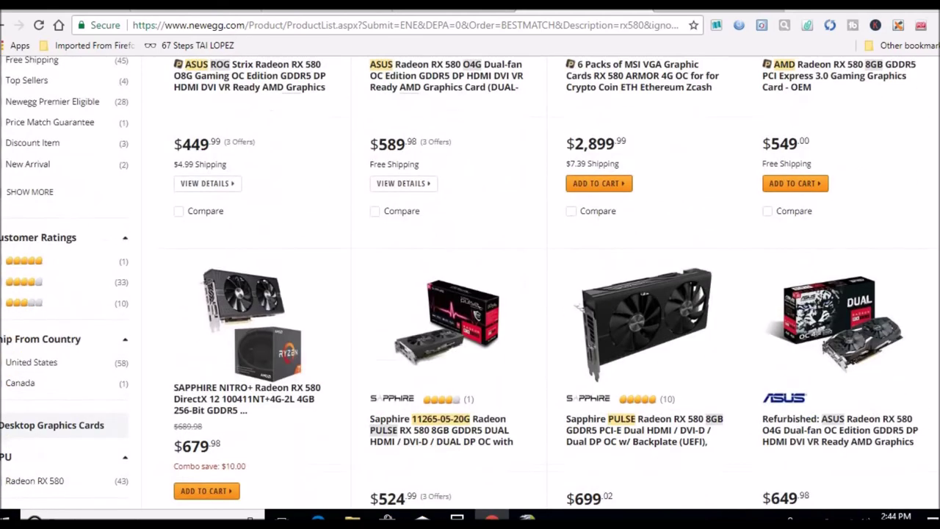
pyautogui.scroll(15, 470, 283)
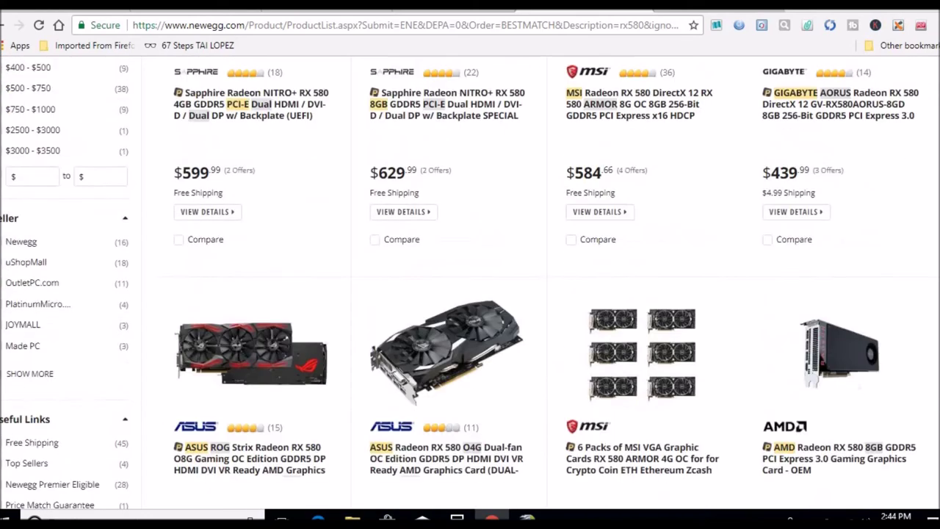
pyautogui.scroll(-1, 470, 283)
pyautogui.scroll(-1, 596, 330)
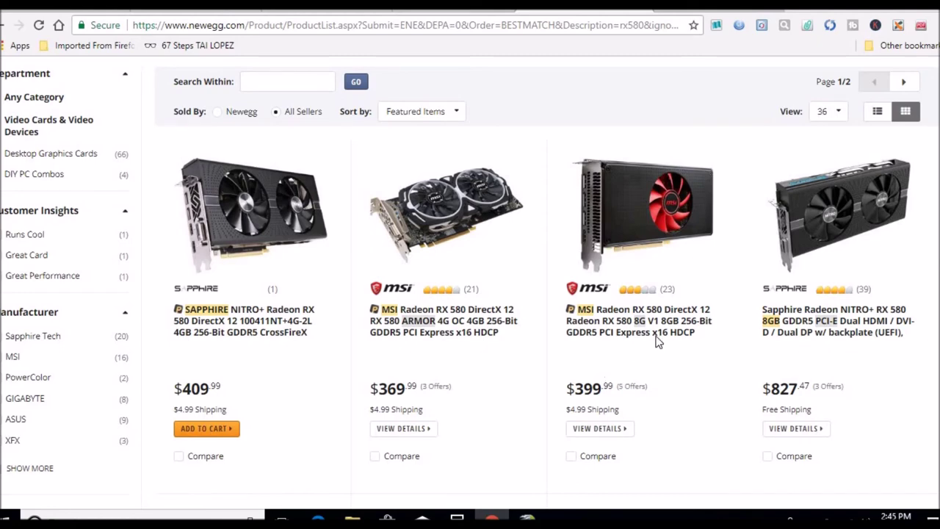
# Change the Newegg search to rx570 and look through the prices of the listed graphics cards
pyautogui.scroll(2, 607, 383)
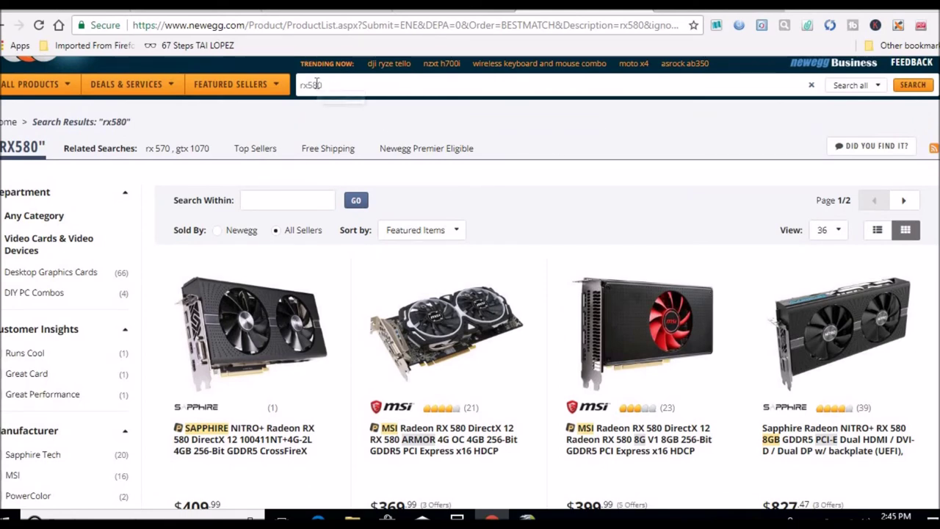
pyautogui.click(317, 83)
pyautogui.press('BackSpace')
pyautogui.press('BackSpace')
pyautogui.write('70')
pyautogui.press('Return')
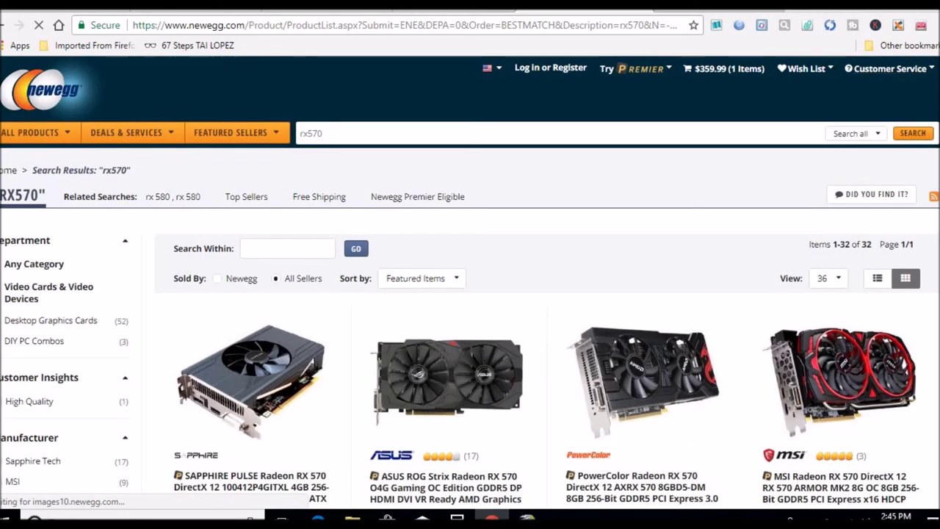
pyautogui.scroll(-3, 470, 281)
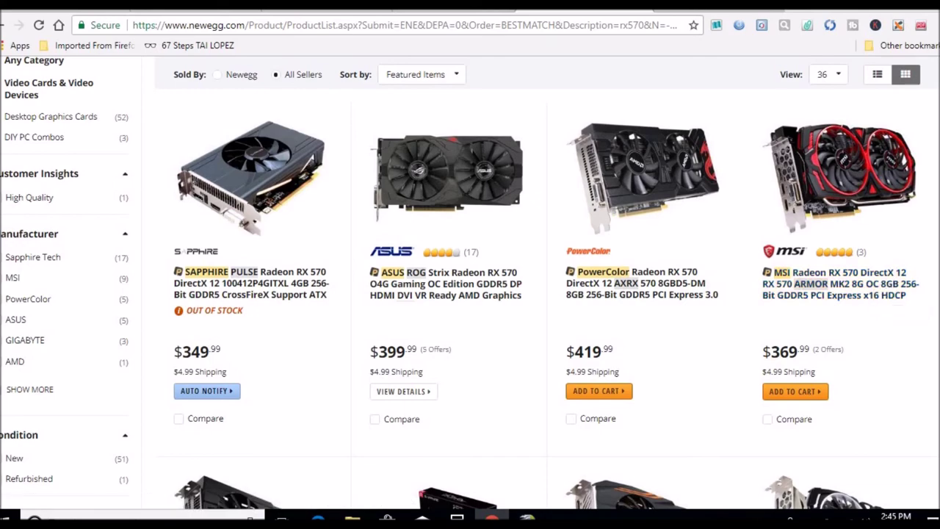
pyautogui.scroll(-5, 470, 283)
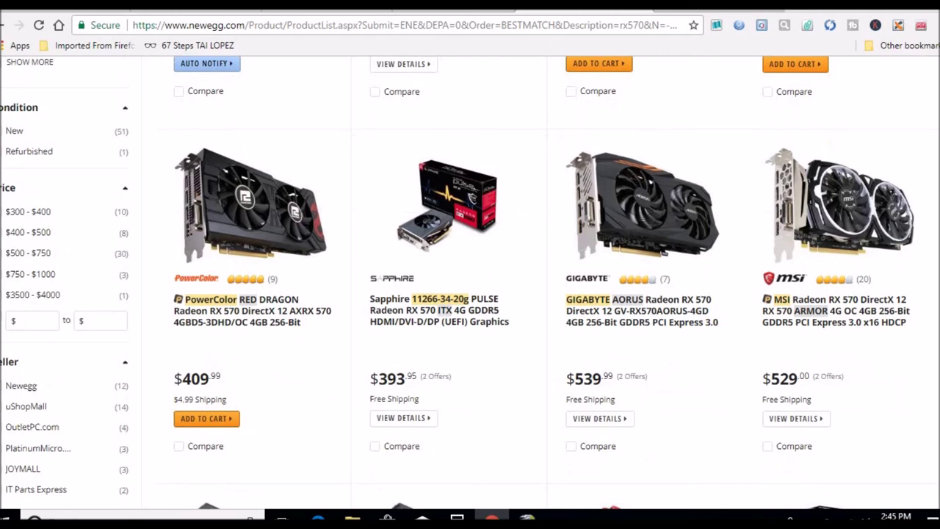
pyautogui.scroll(5, 470, 283)
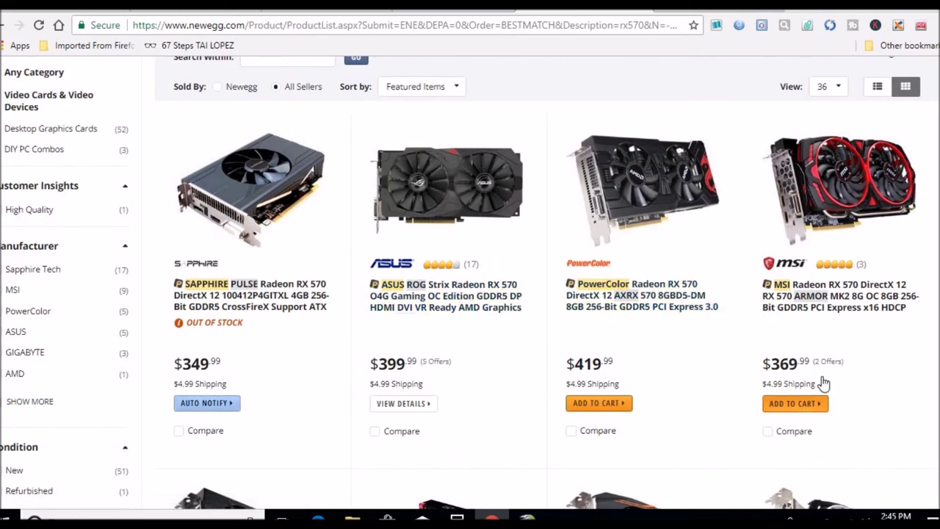
pyautogui.scroll(3, 628, 84)
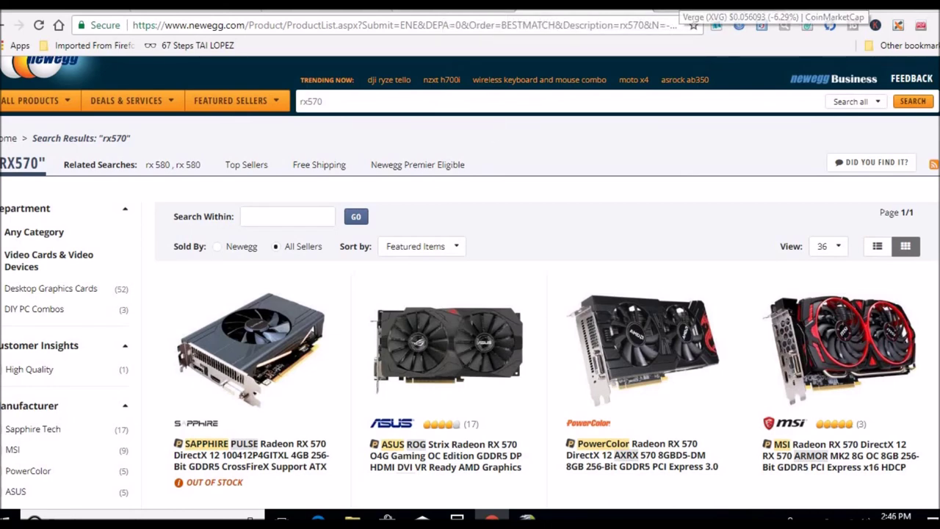
# Open CoinMarketCap's main cryptocurrency listing and look over the coin prices and 24-hour changes
pyautogui.click(687, 5)
pyautogui.click(283, 162)
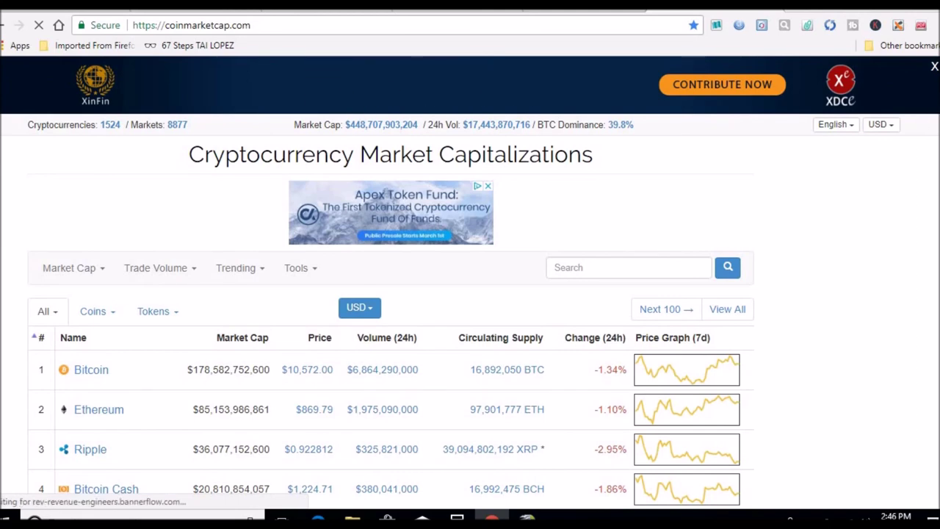
pyautogui.scroll(-4, 470, 282)
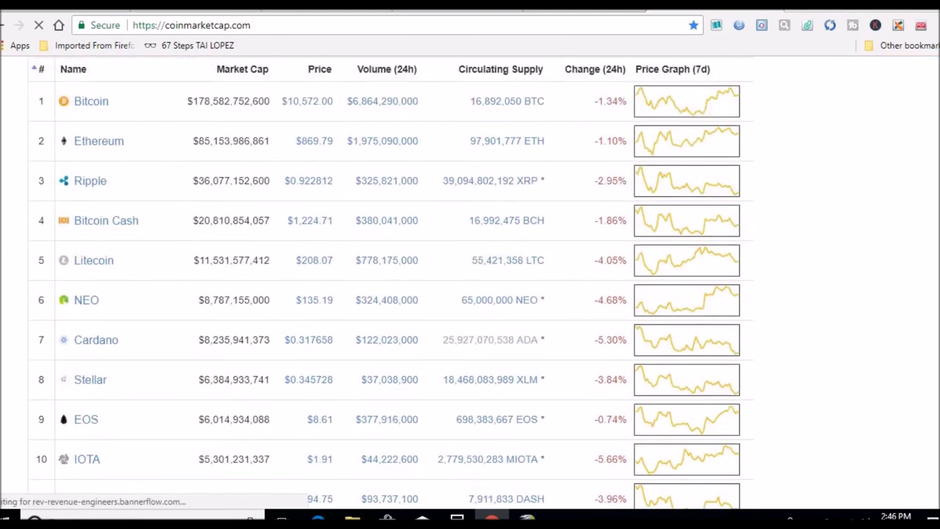